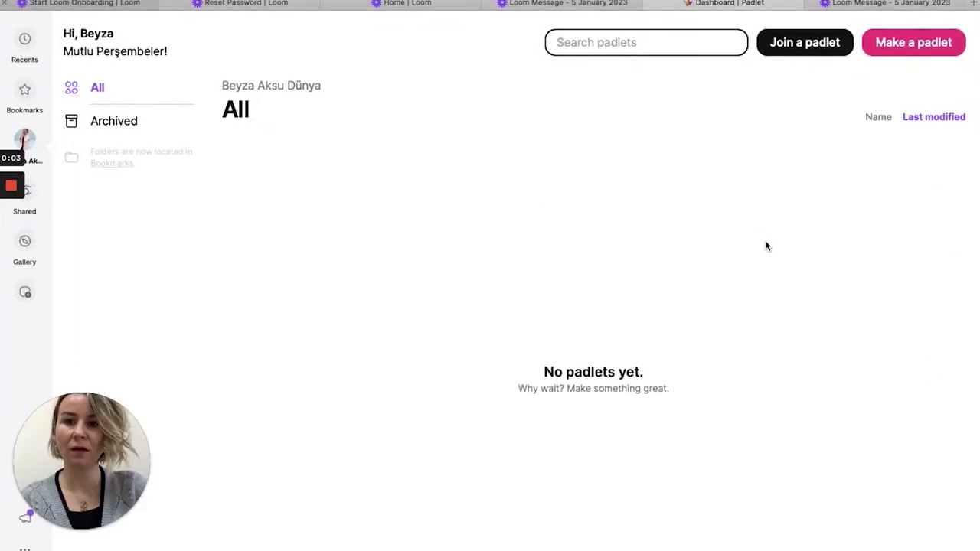
Step: Create a new Shelf-layout padlet, which starts out titled 'My fancy padlet'
left_click(910, 54)
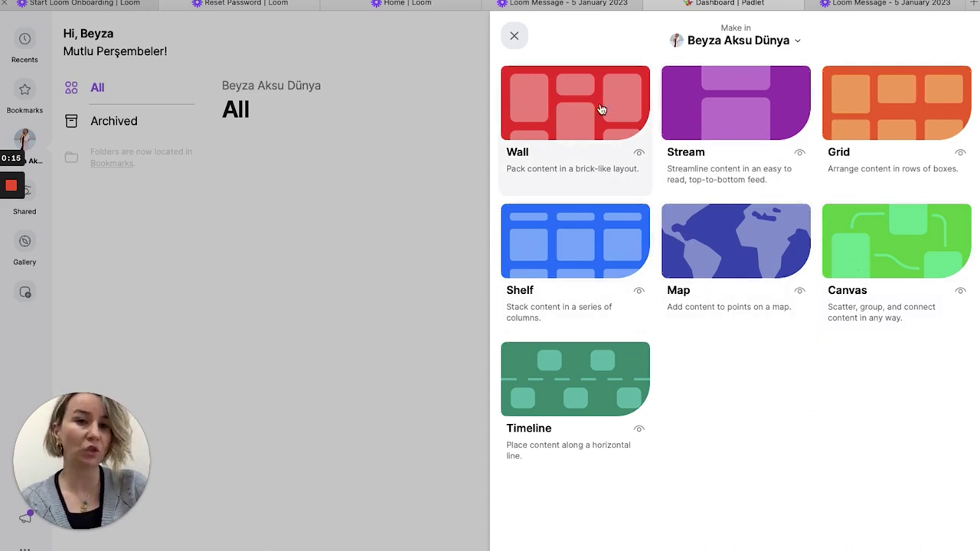
left_click(559, 254)
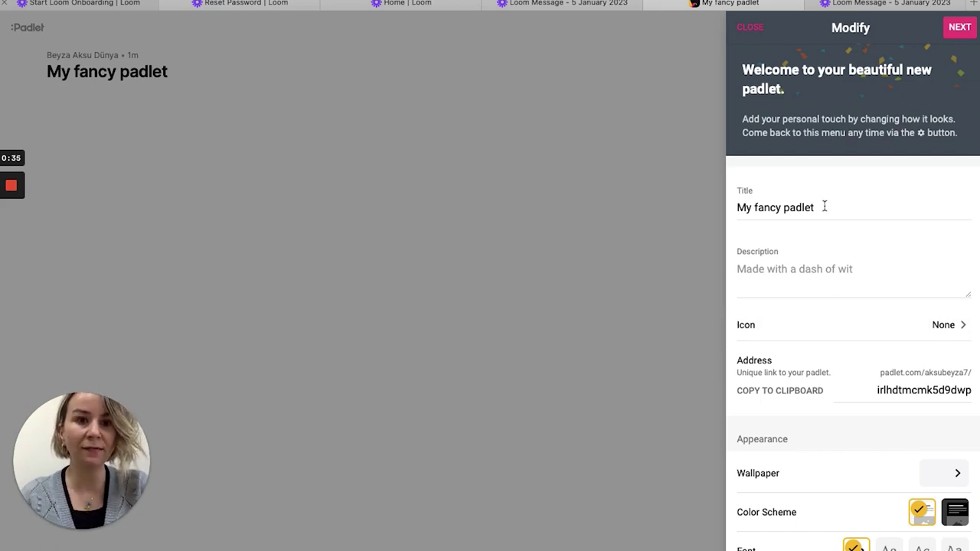
Step: Retitle the padlet 'Facilitating assessment', correcting the misspelling with the spelling suggestion
left_click_drag(825, 205, 729, 215)
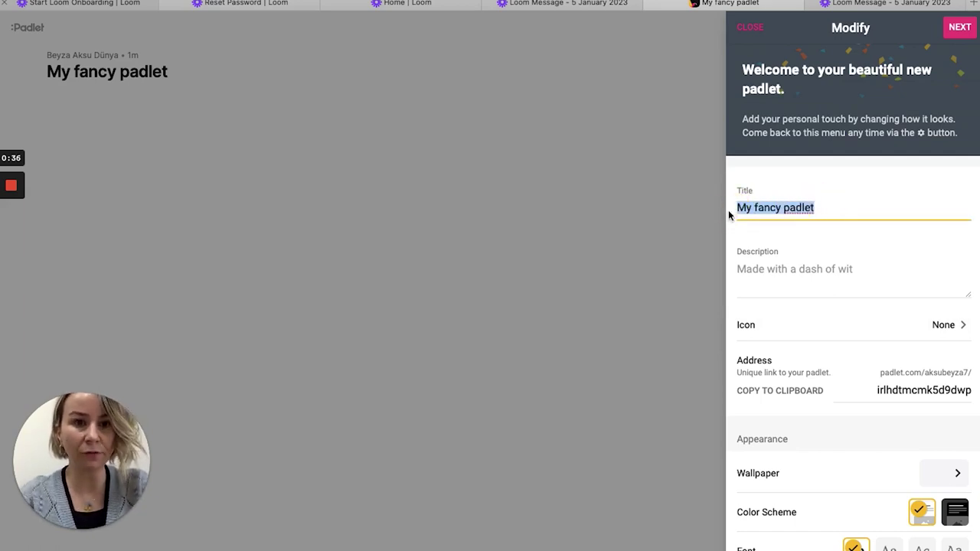
type("Faciliat")
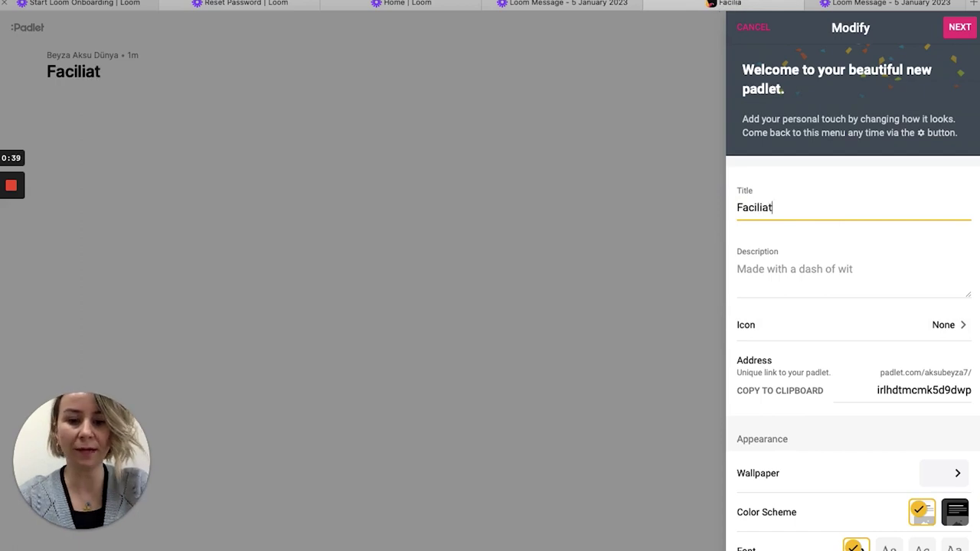
type("ing assessm")
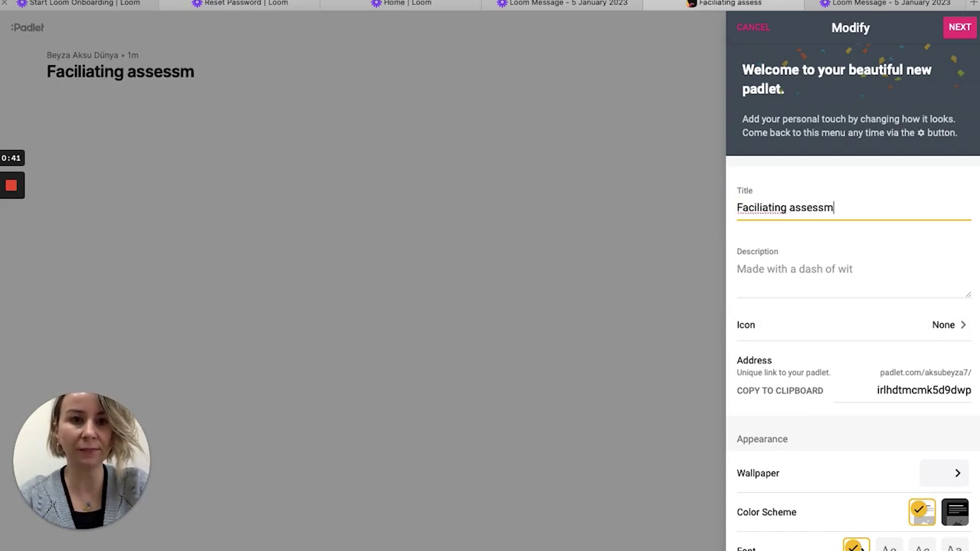
type("ent")
right_click(766, 209)
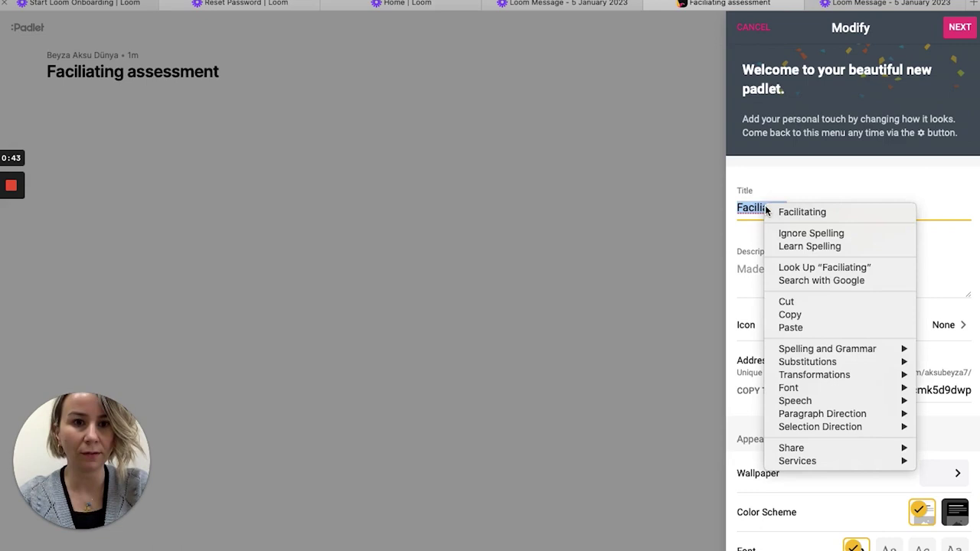
left_click(796, 212)
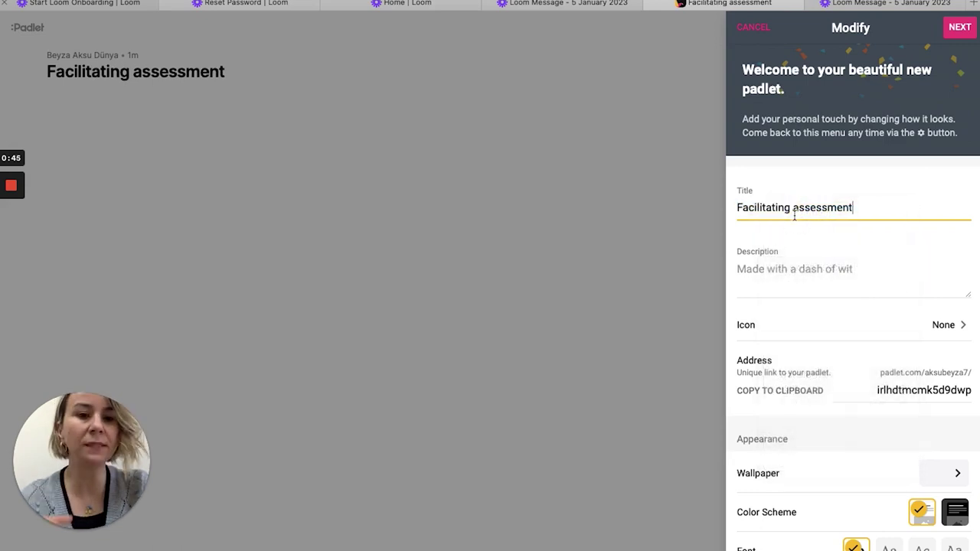
Step: Enter the description 'This is an example'
left_click(774, 272)
type("Eras")
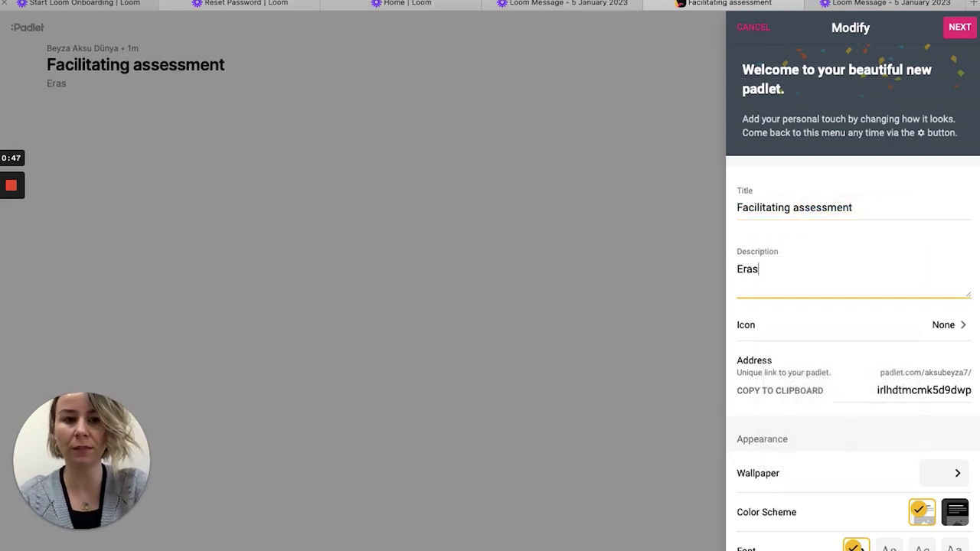
key("BackSpace")
key("BackSpace")
key("BackSpace")
key("BackSpace")
type("tjis")
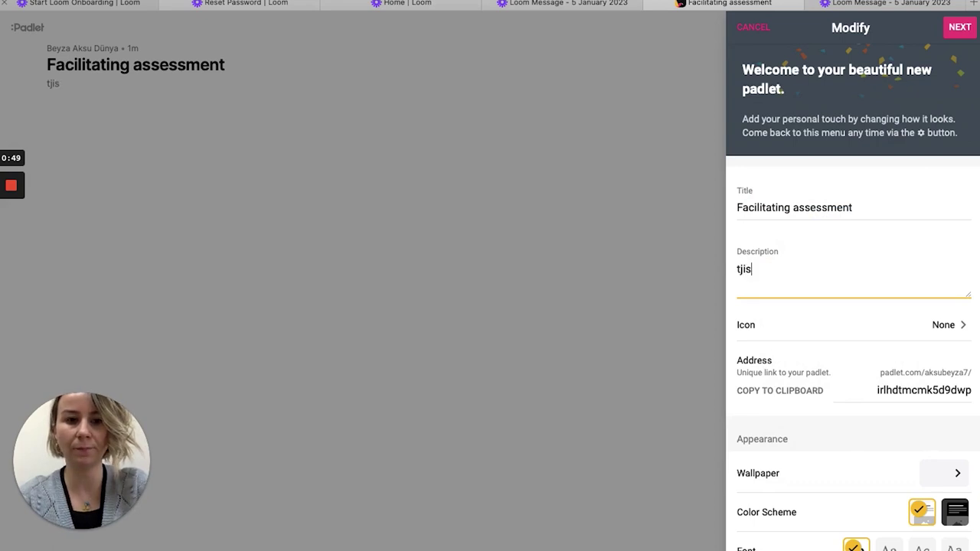
type(" is")
key("BackSpace")
key("BackSpace")
key("BackSpace")
key("BackSpace")
key("BackSpace")
key("BackSpace")
key("BackSpace")
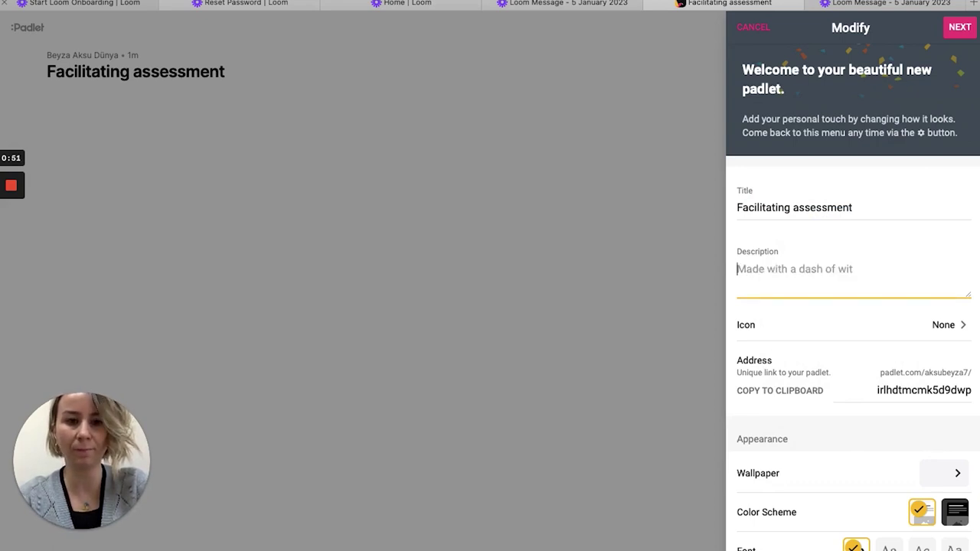
type("This is")
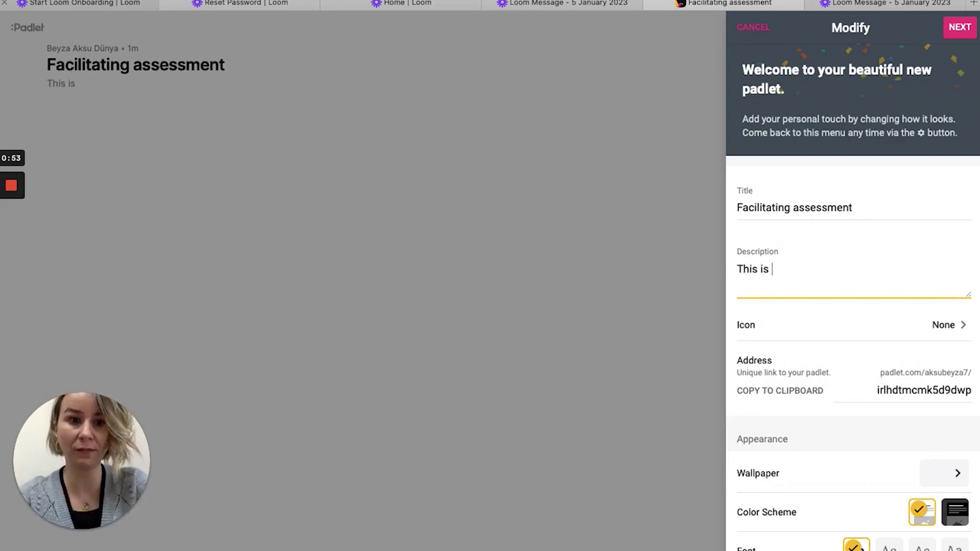
type(" an examp")
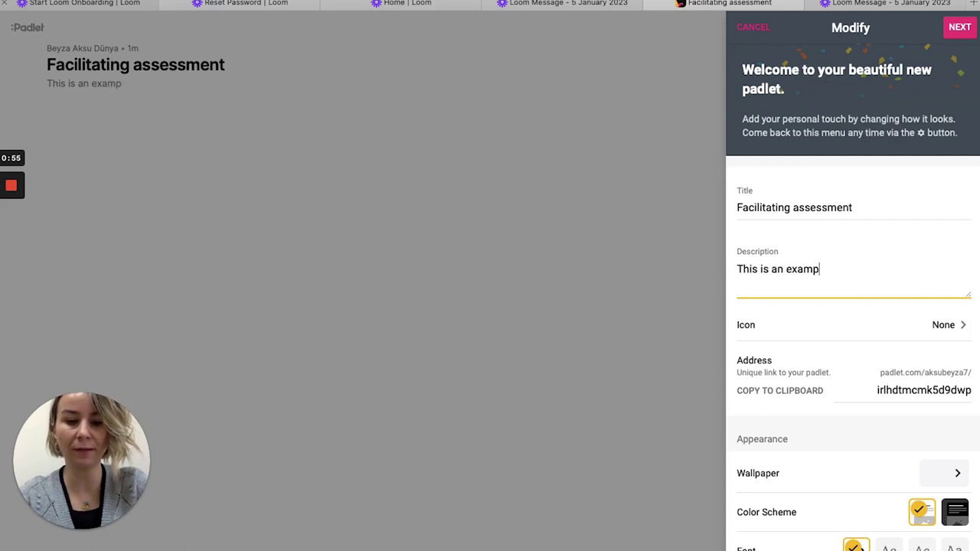
type("le")
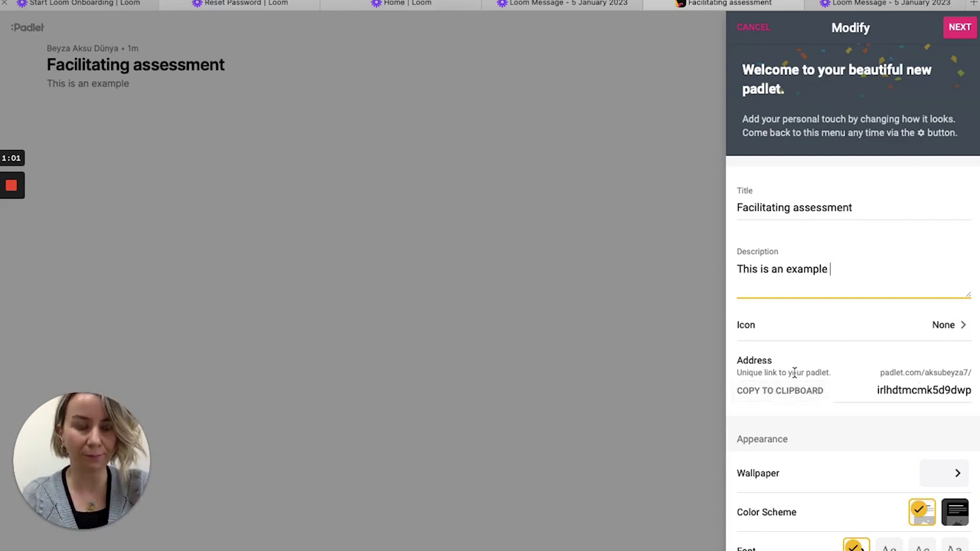
Step: Try a lavender solid-colour wallpaper, keeping the unsaved settings when prompted
scroll(825, 403, "down", 2)
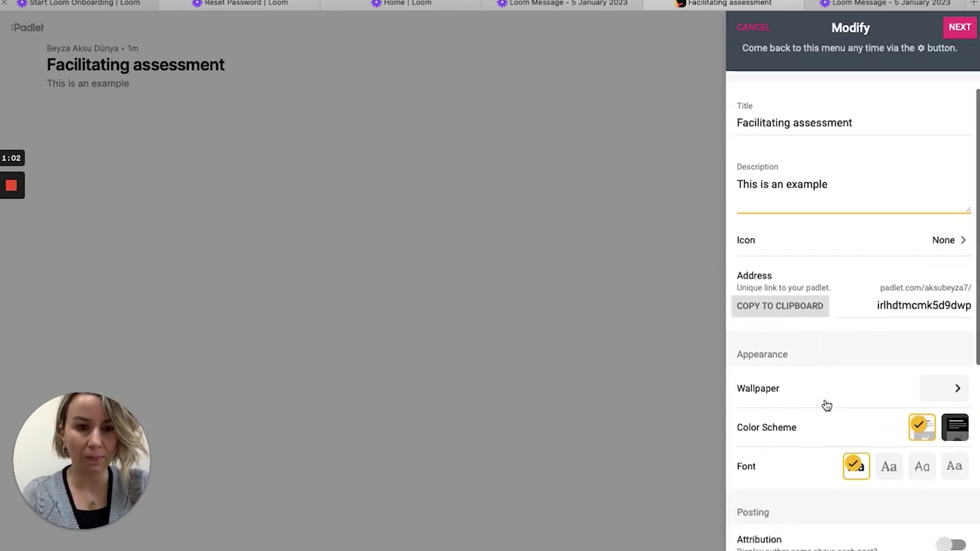
left_click(783, 381)
left_click(955, 384)
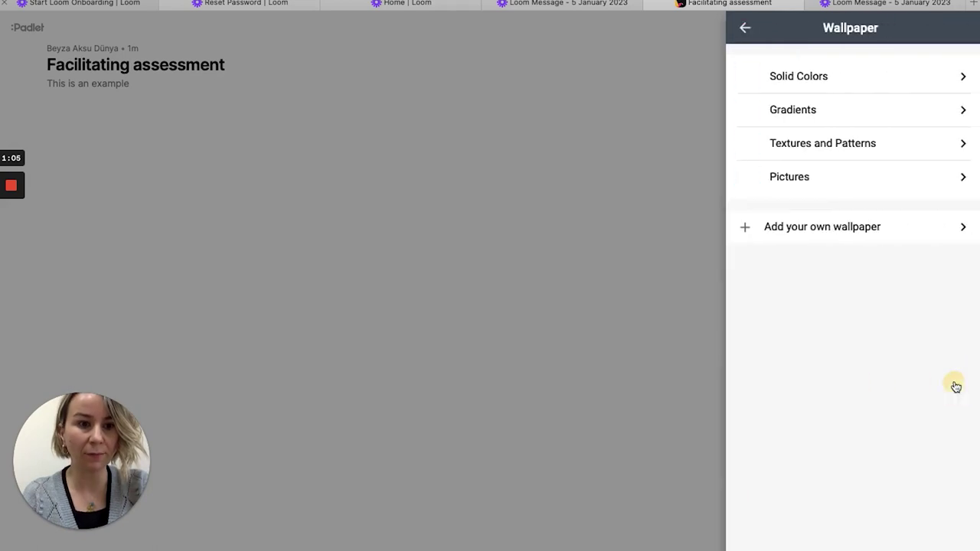
left_click(925, 83)
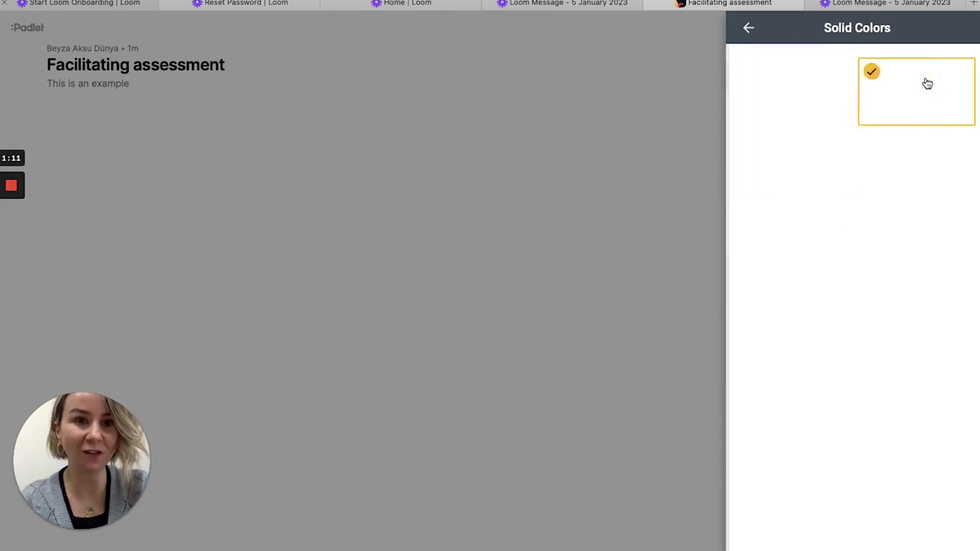
left_click(794, 154)
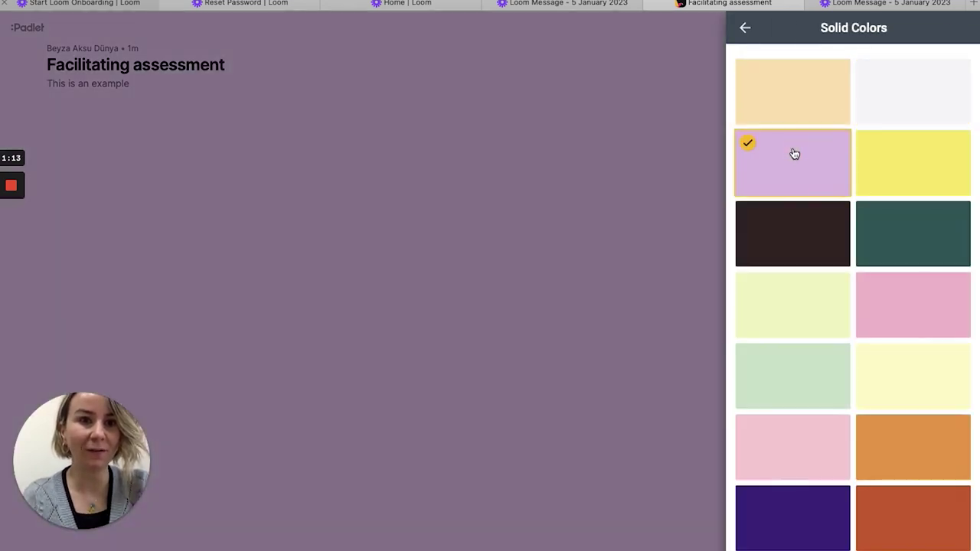
left_click(531, 168)
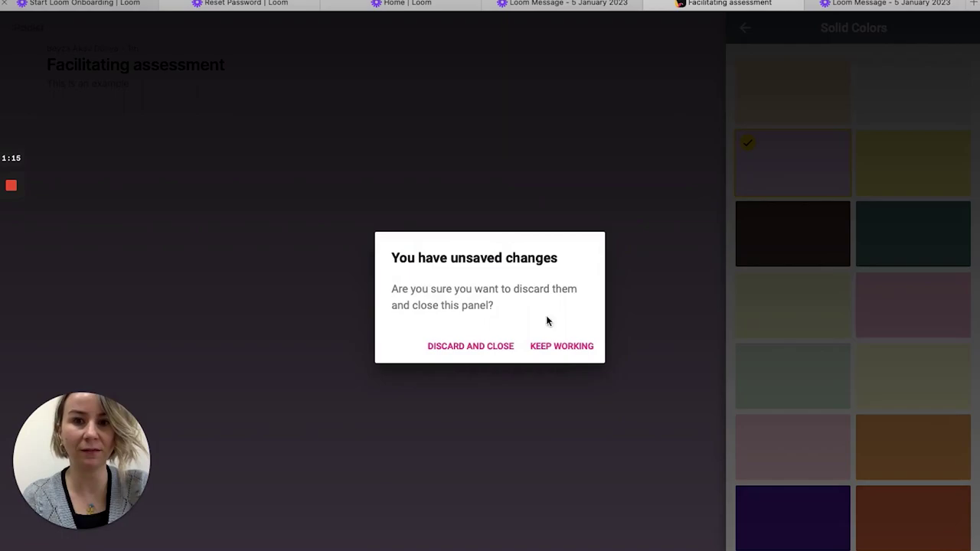
left_click(560, 347)
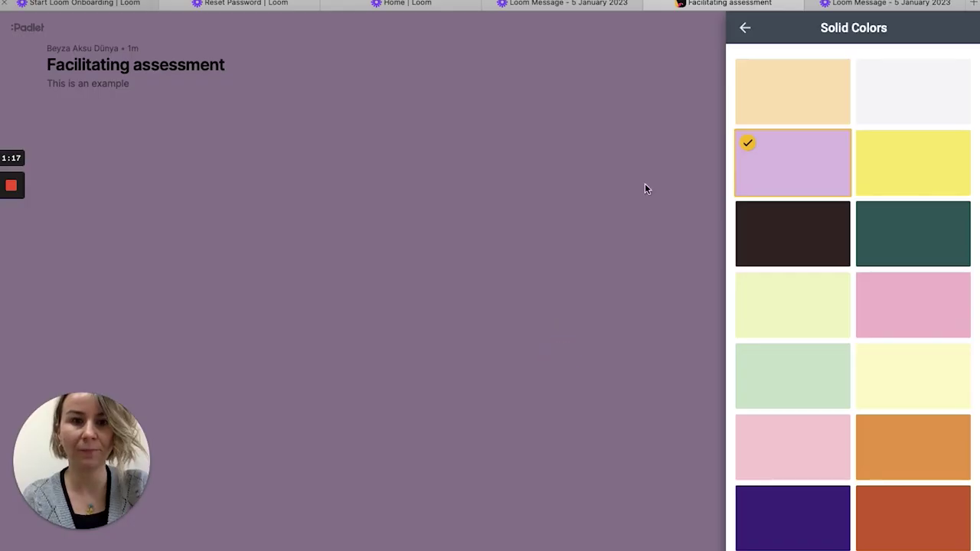
Step: Set the wallpaper to the Green Park picture and return to the main settings
left_click(744, 31)
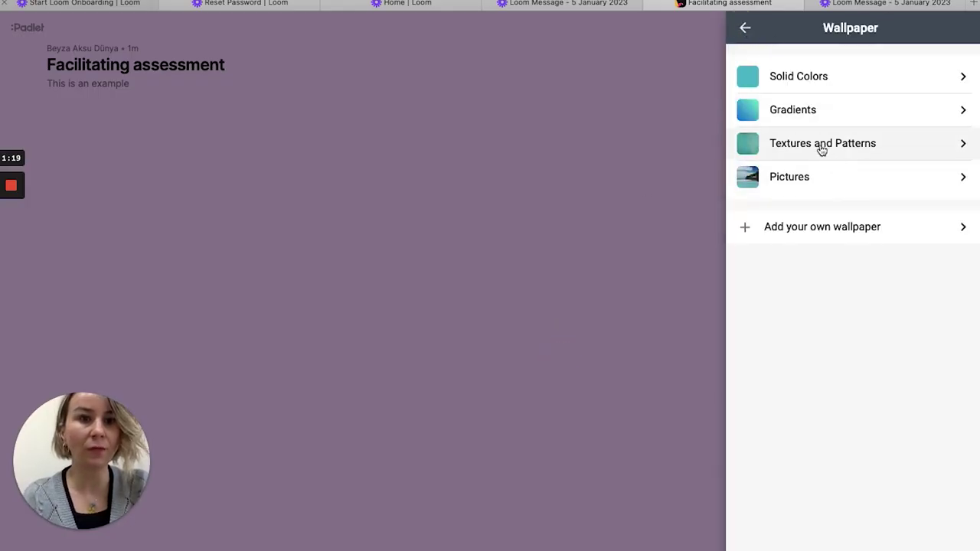
left_click(801, 181)
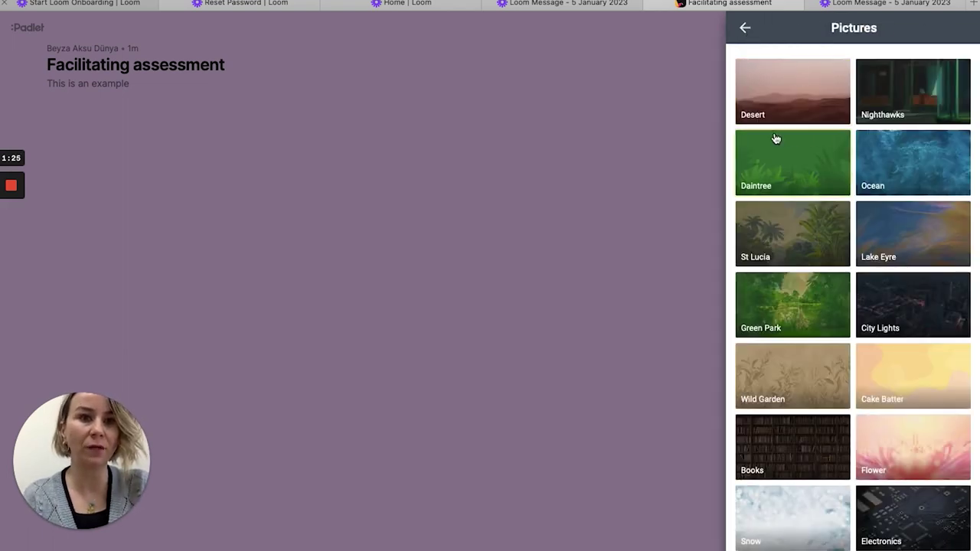
left_click(804, 315)
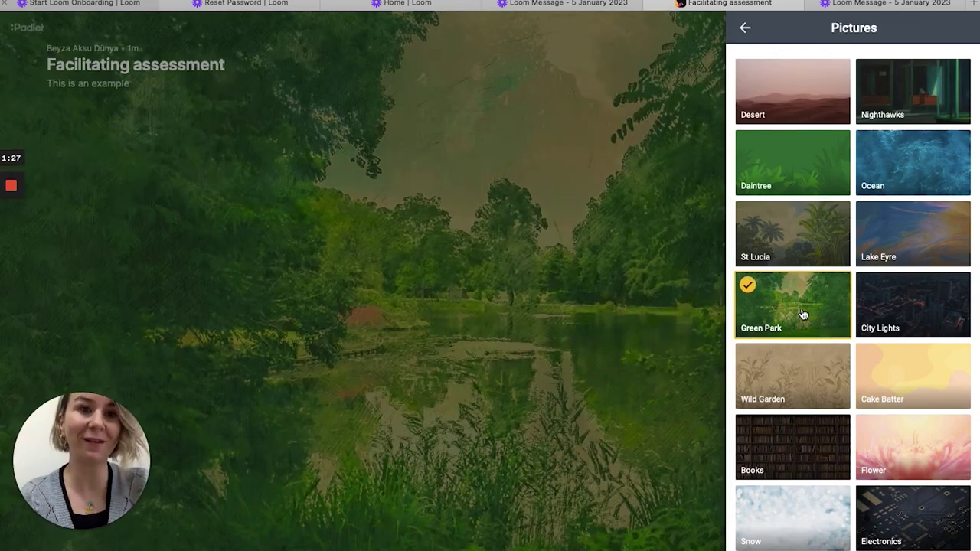
left_click(742, 31)
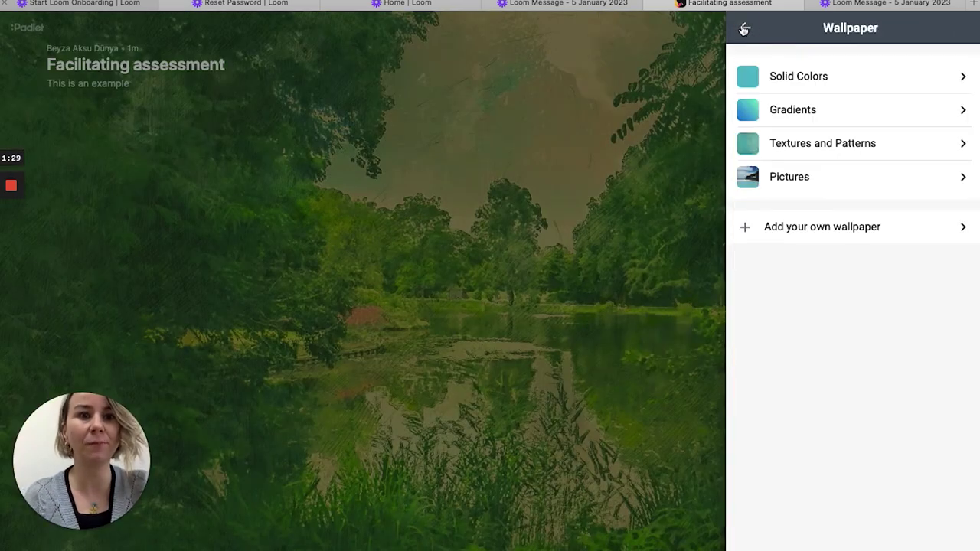
left_click(742, 30)
Step: Turn on Require Approval for new posts and finish the padlet setup
scroll(827, 434, "down", 5)
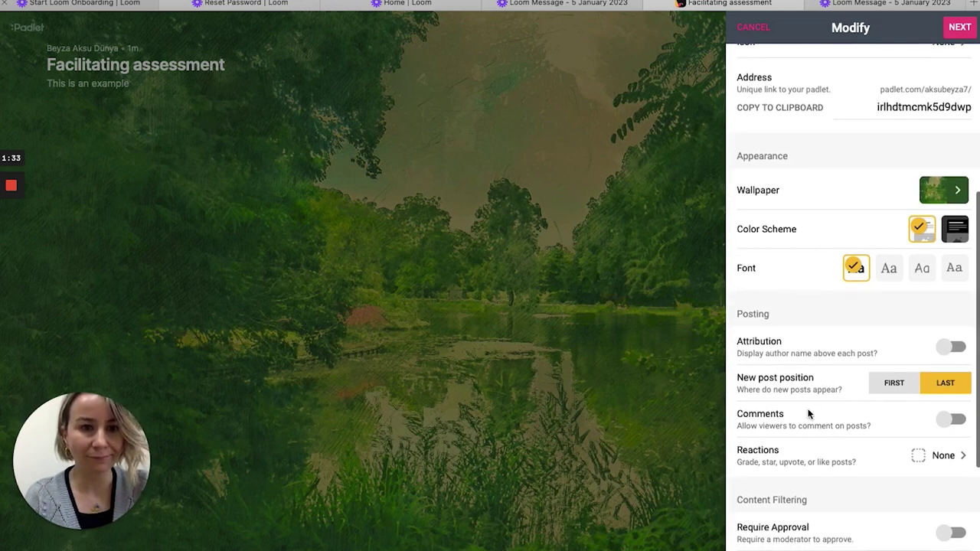
scroll(810, 413, "down", 3)
scroll(809, 414, "down", 3)
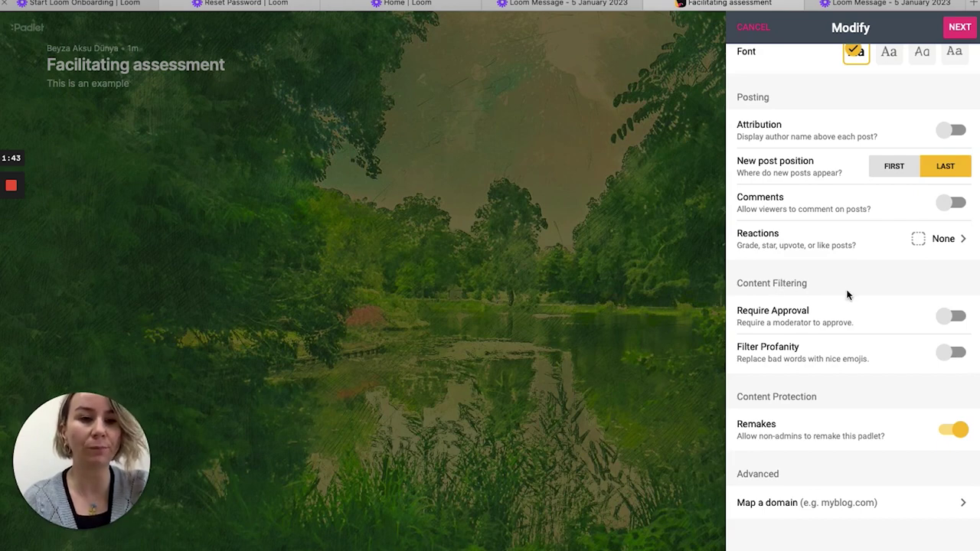
left_click(957, 317)
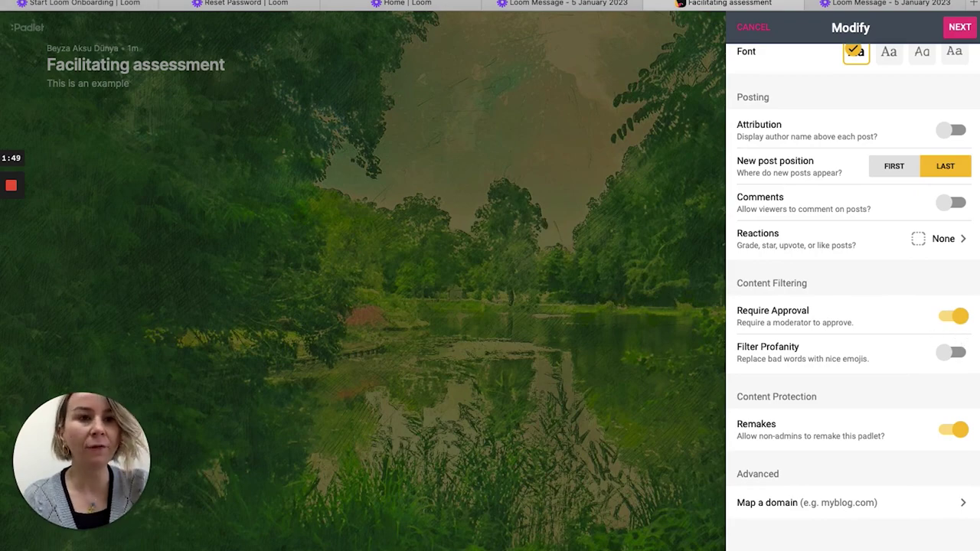
scroll(884, 158, "up", 10)
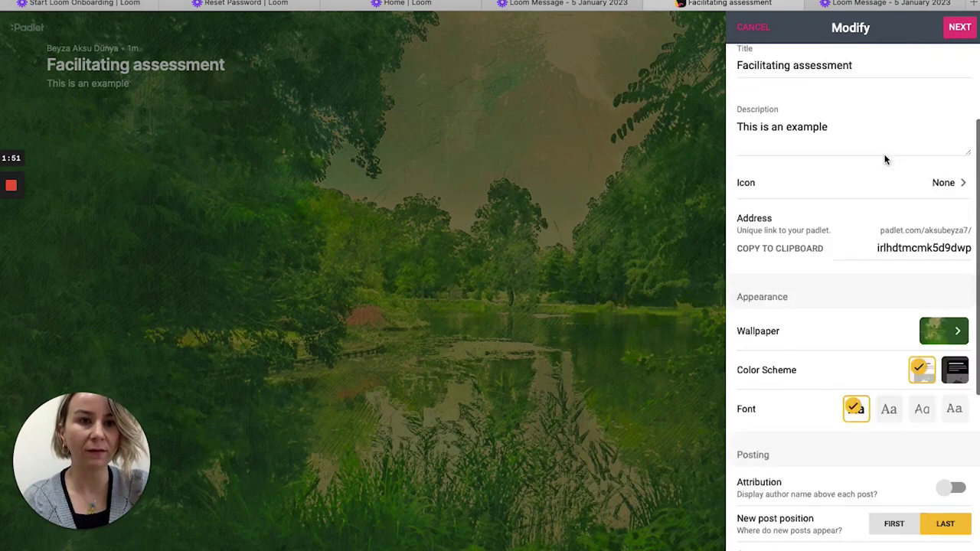
left_click(959, 31)
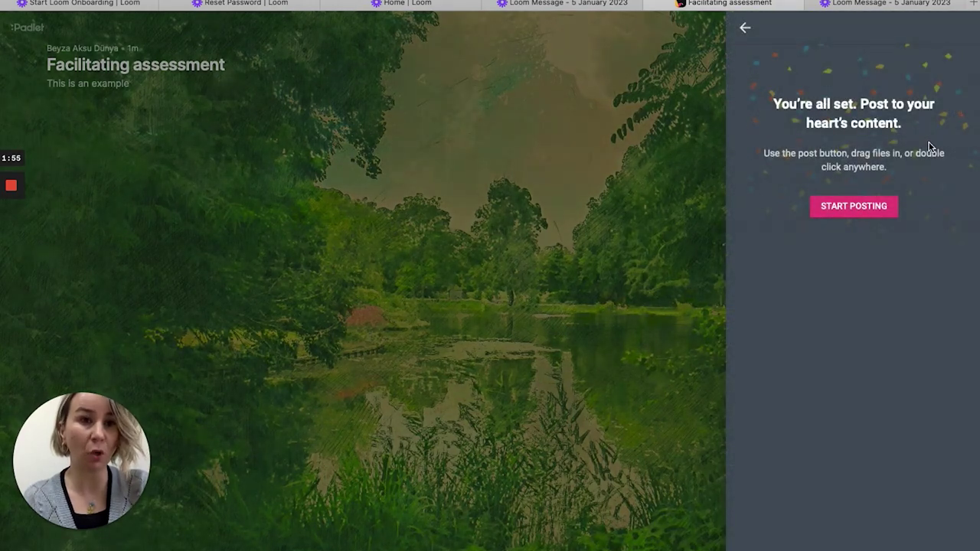
Step: Dismiss the welcome panel to reveal the board with its Section 1 column
left_click(849, 215)
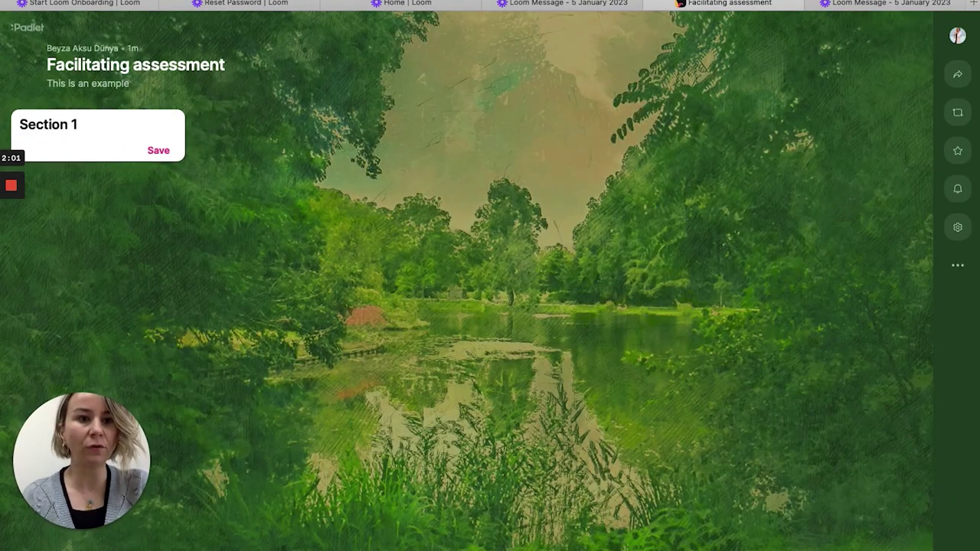
left_click(959, 265)
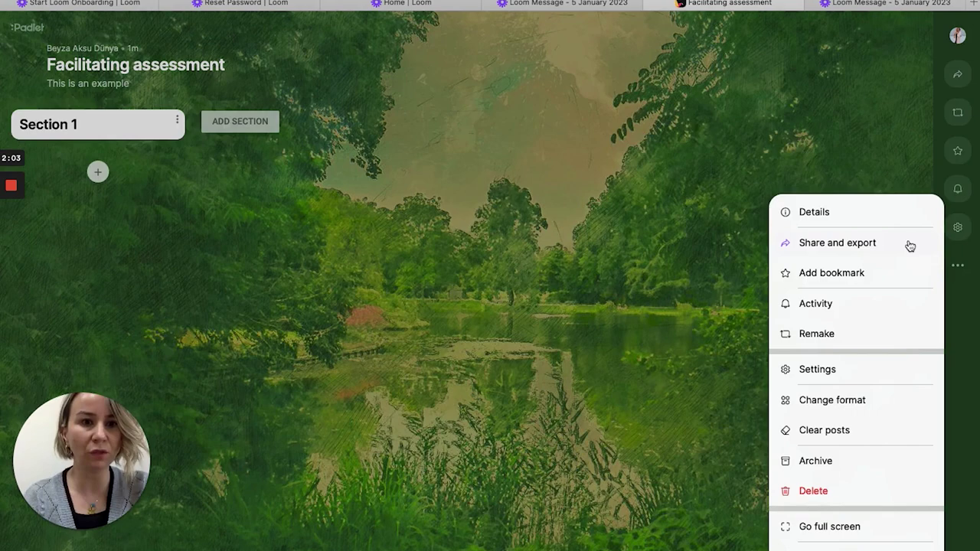
left_click(825, 132)
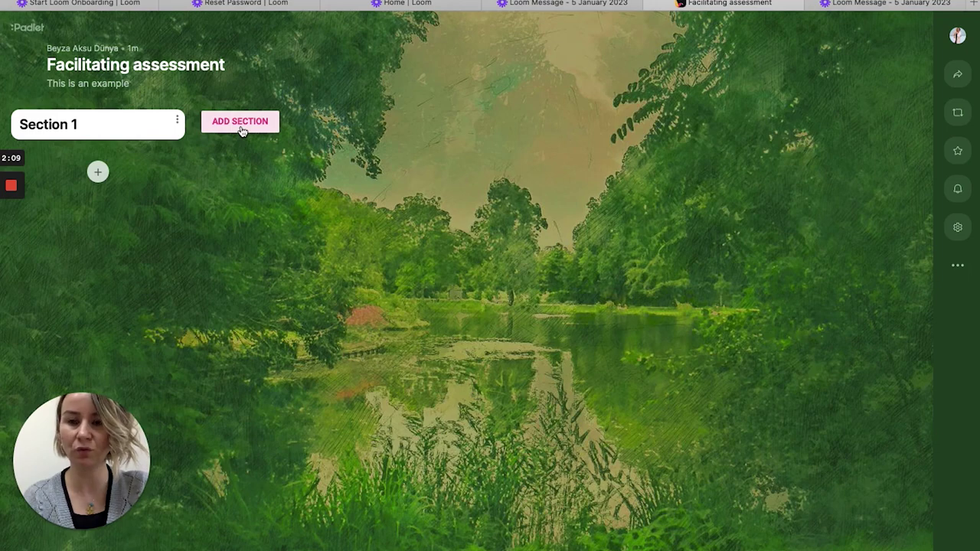
Step: Rename Section 1 to 'My discussion activity'
left_click(178, 121)
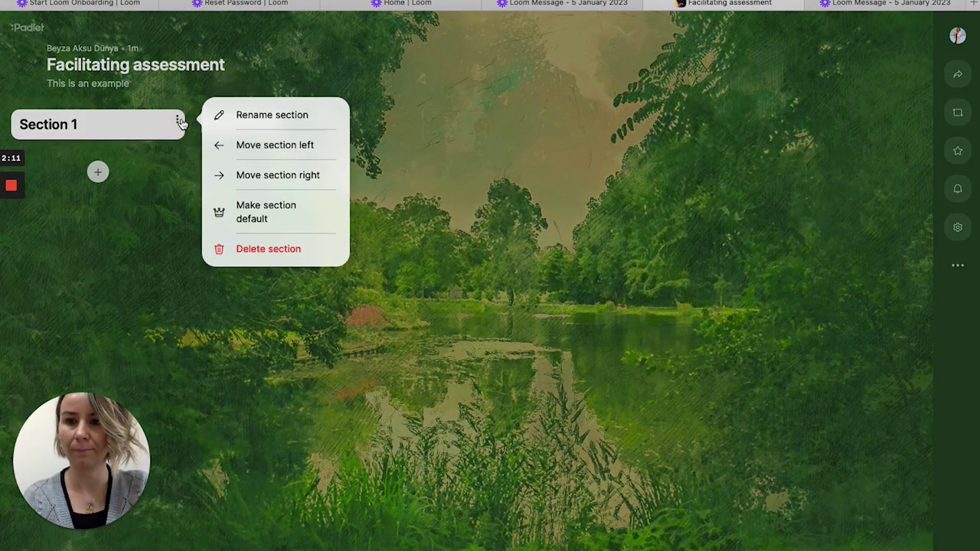
left_click(248, 116)
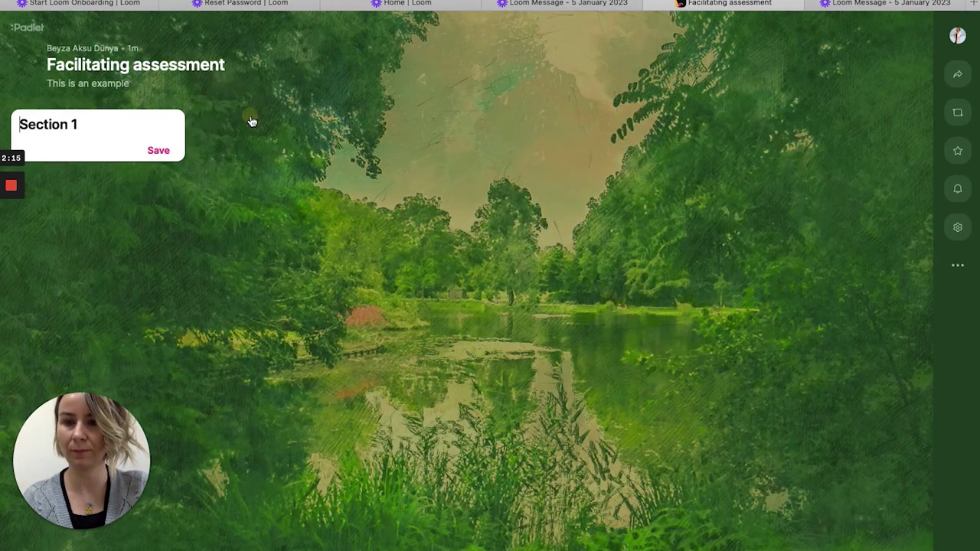
left_click(92, 124)
key("BackSpace")
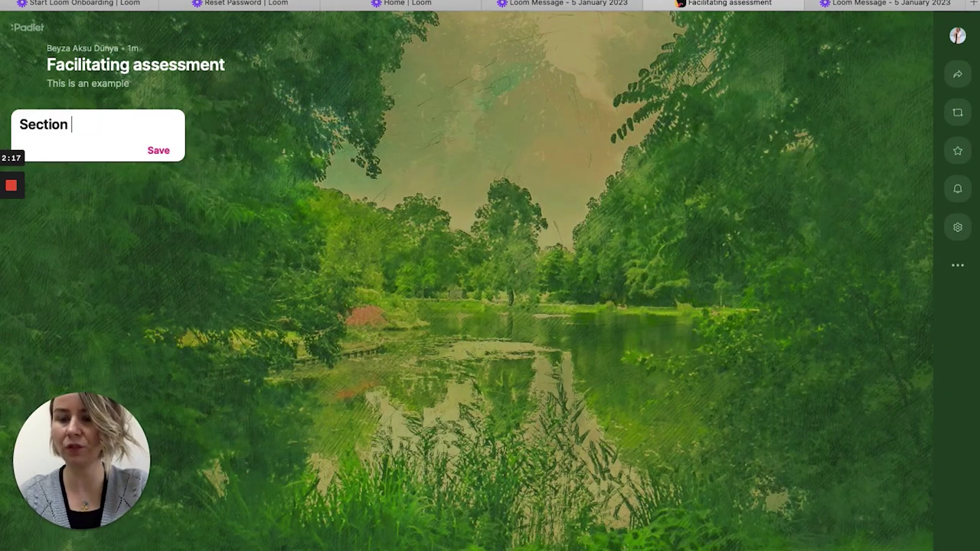
key("BackSpace")
key("BackSpace")
key("BackSpace")
key("BackSpace")
key("BackSpace")
key("BackSpace")
key("BackSpace")
type("M")
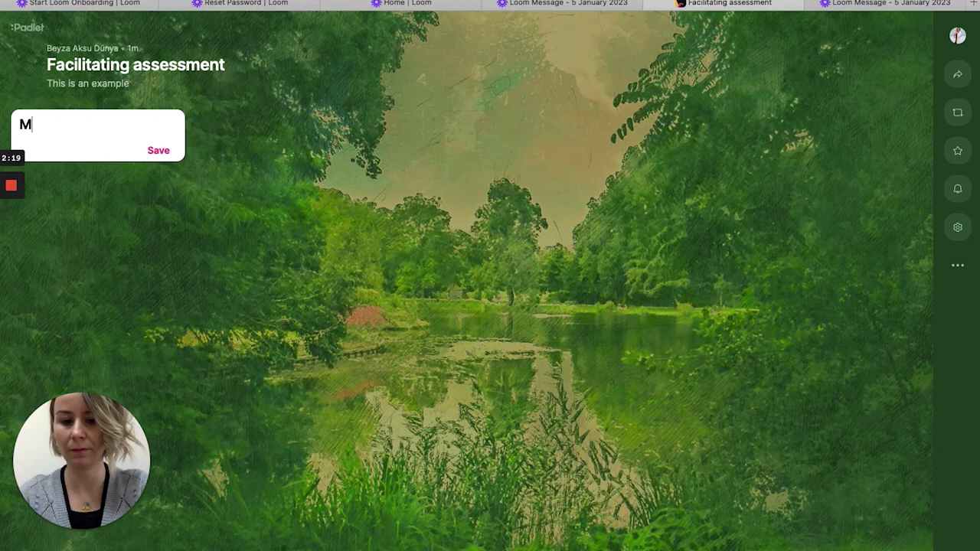
type("y ddic")
key("BackSpace")
key("BackSpace")
key("BackSpace")
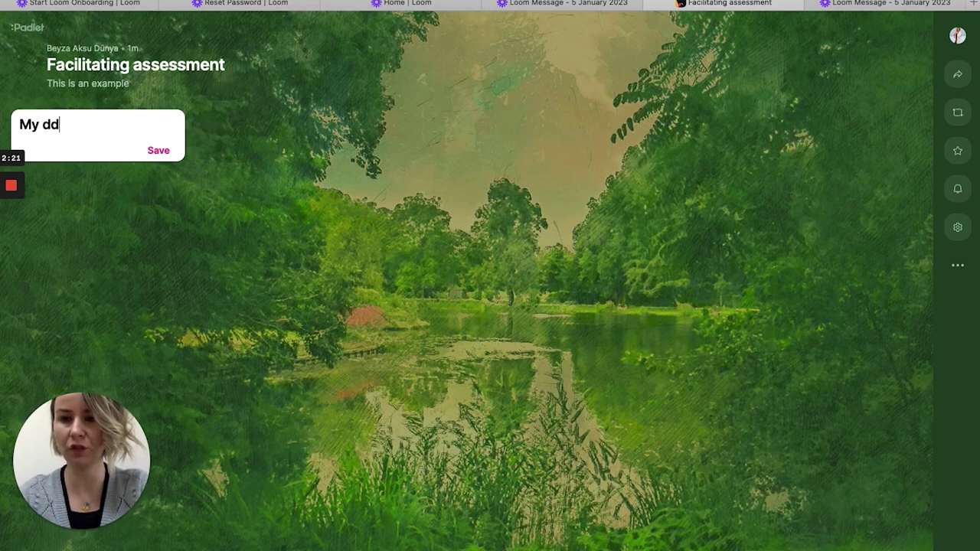
type("ci")
key("BackSpace")
key("BackSpace")
type("iscus")
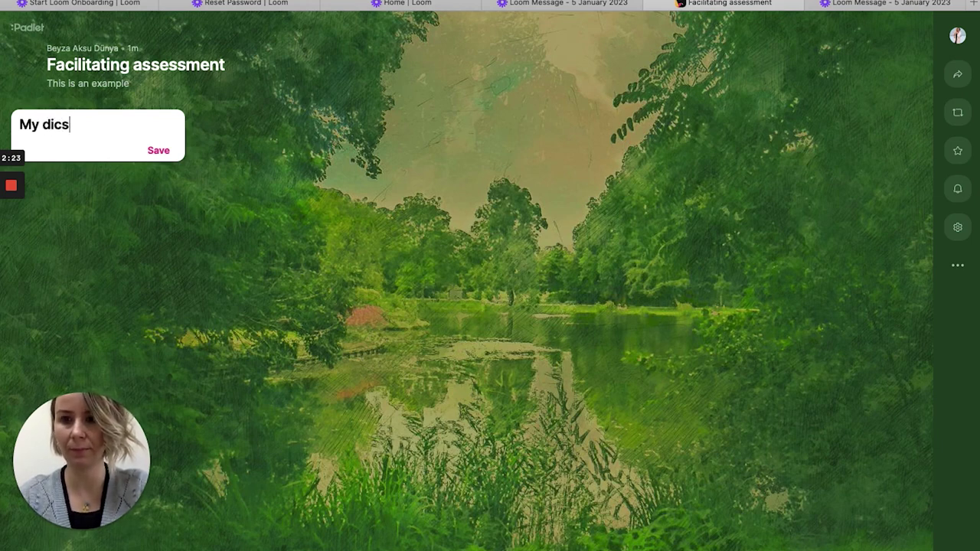
key("BackSpace")
key("BackSpace")
type("scussion")
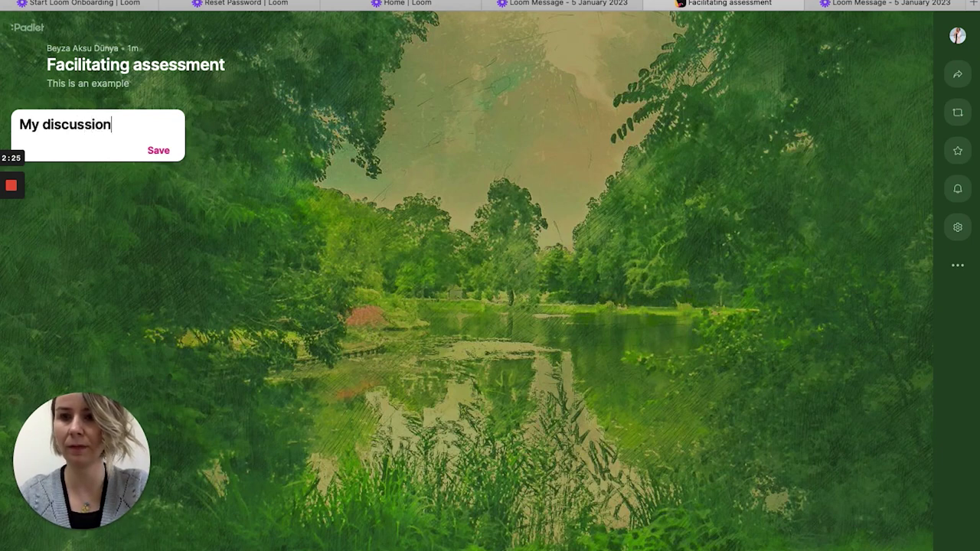
type(" activity")
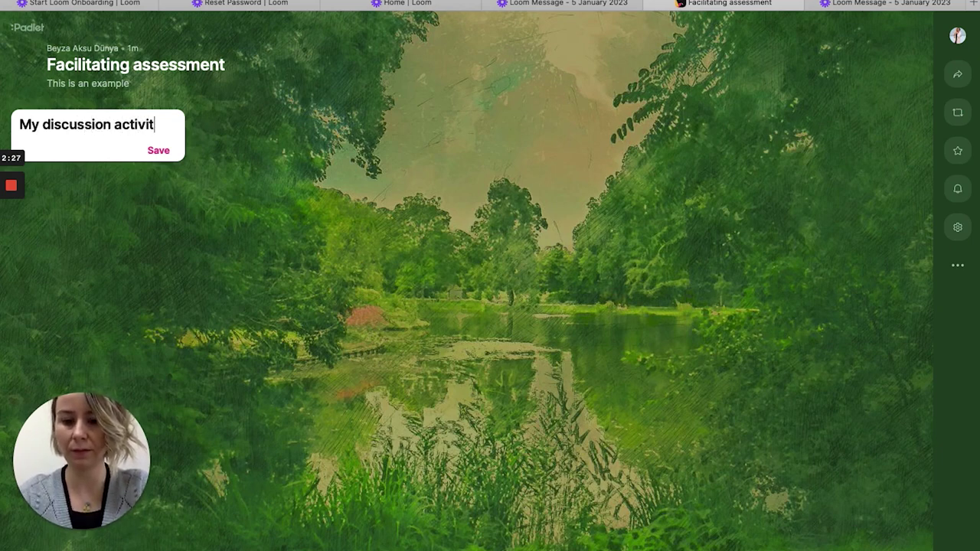
left_click(145, 152)
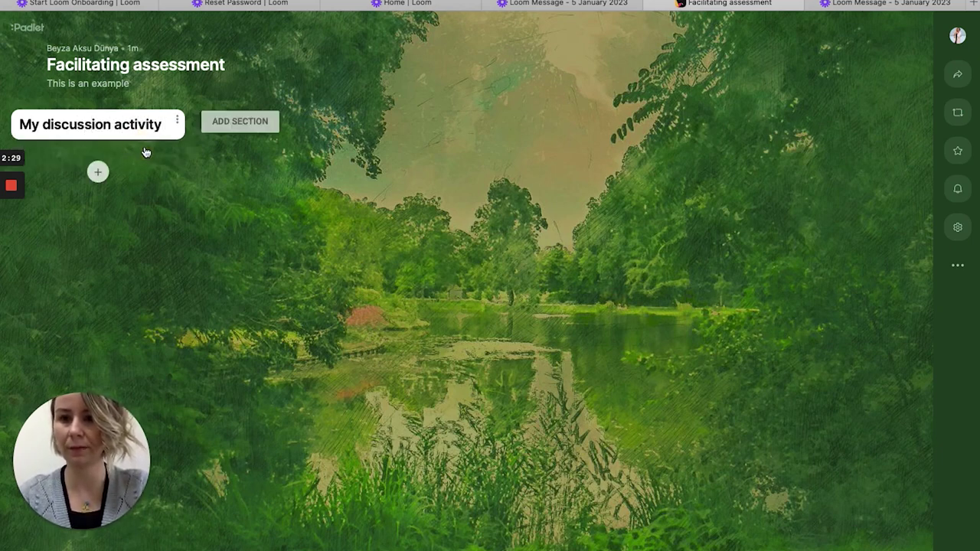
Step: Open and close the renamed section's options menu
left_click(179, 124)
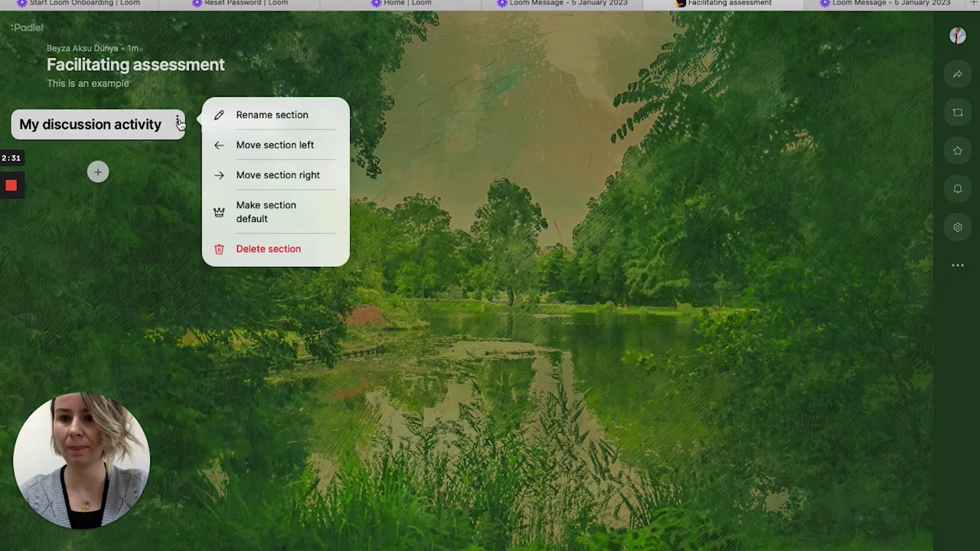
left_click(162, 149)
left_click(161, 124)
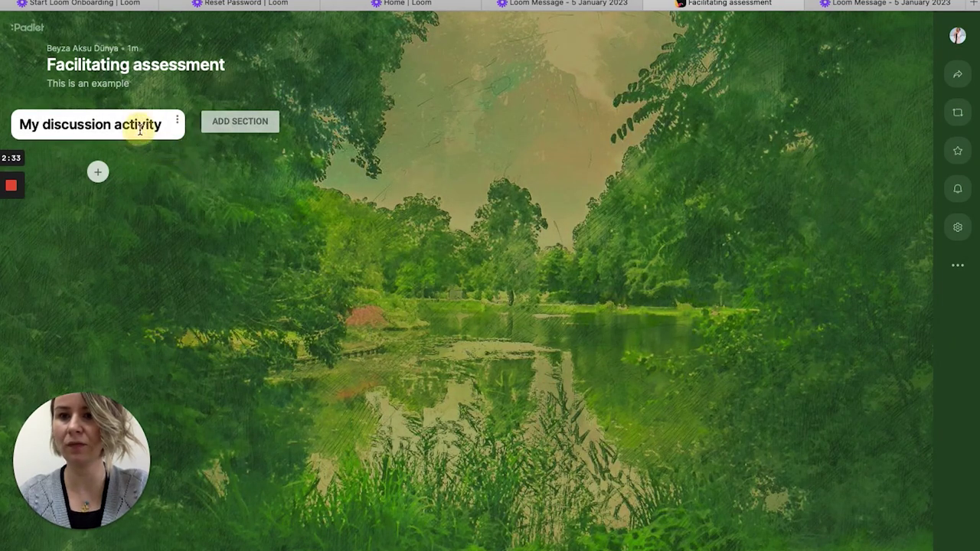
Step: Start a post under My discussion activity: 'Please add your comments on teacher evaluation system in the World'
left_click_drag(153, 124, 291, 120)
left_click(97, 171)
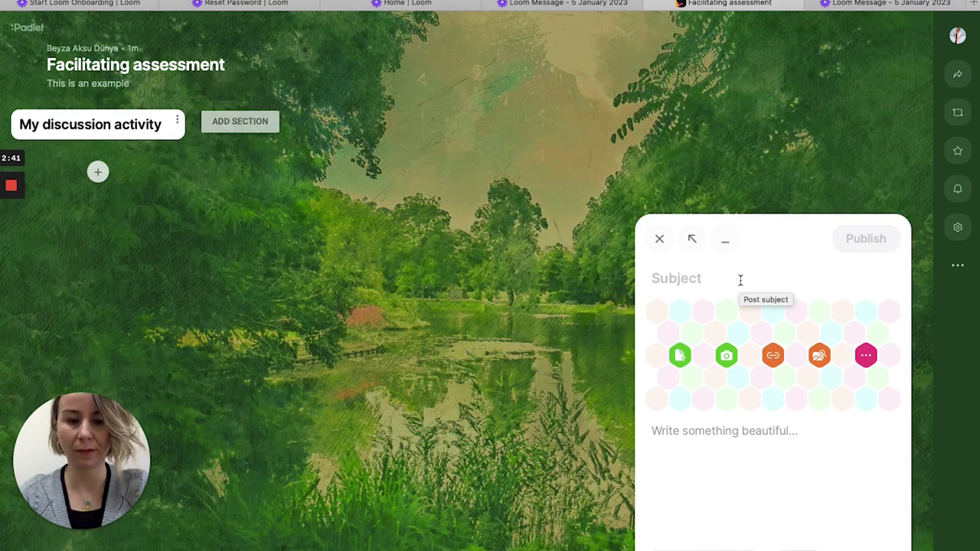
type("Ples")
key("BackSpace")
type("ase ")
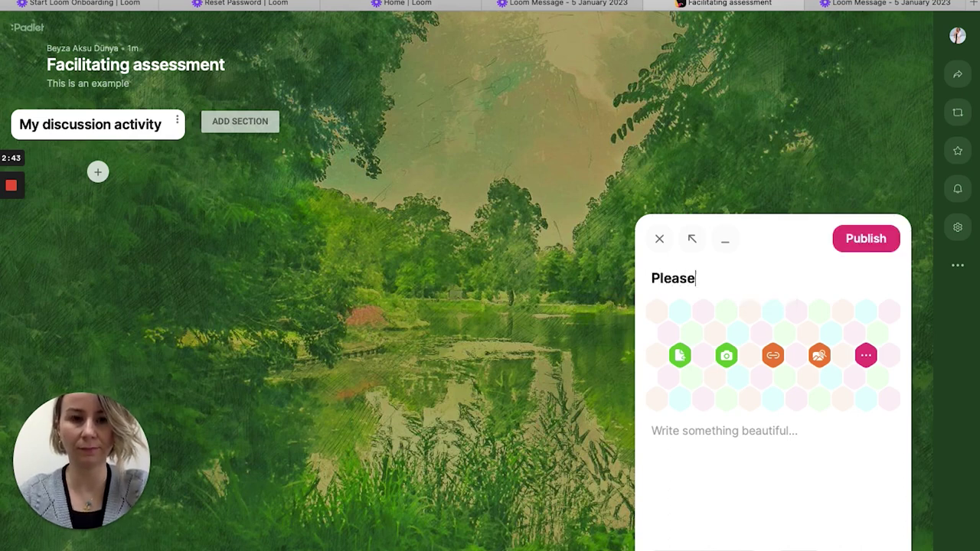
type("add you")
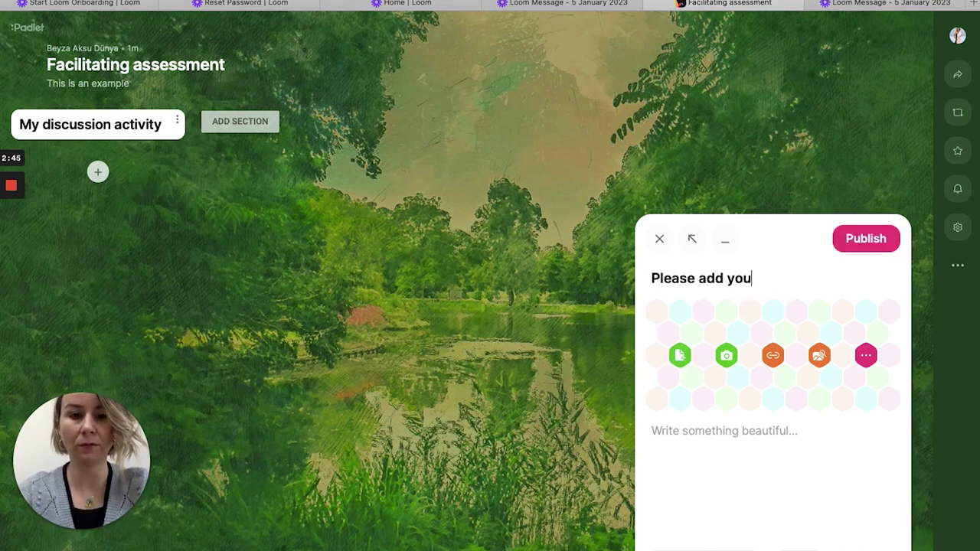
type("r comments on")
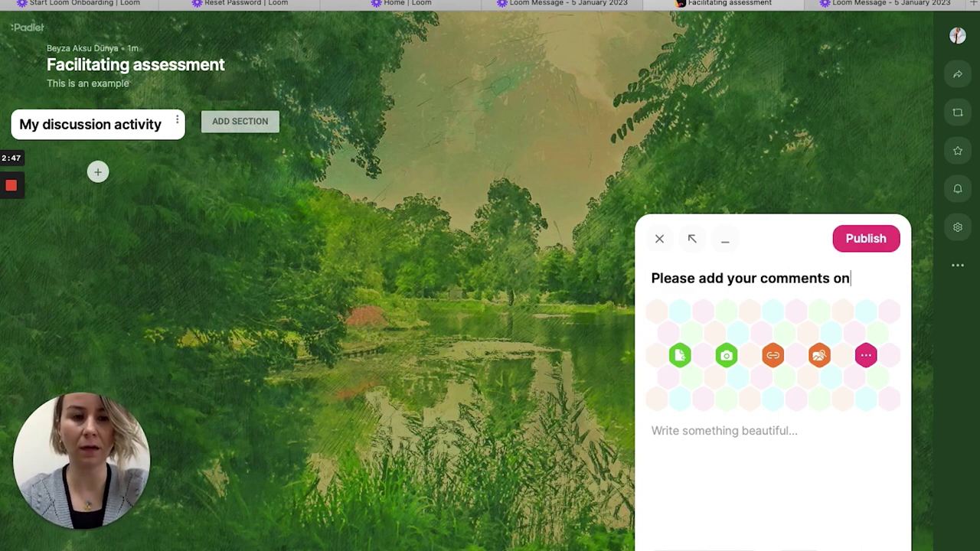
type(" teacher ev")
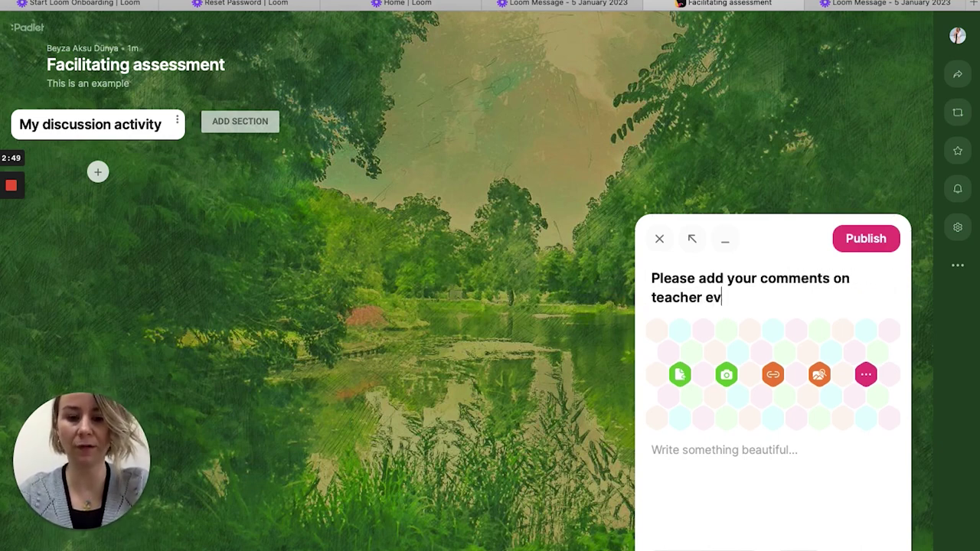
type("aluation syst")
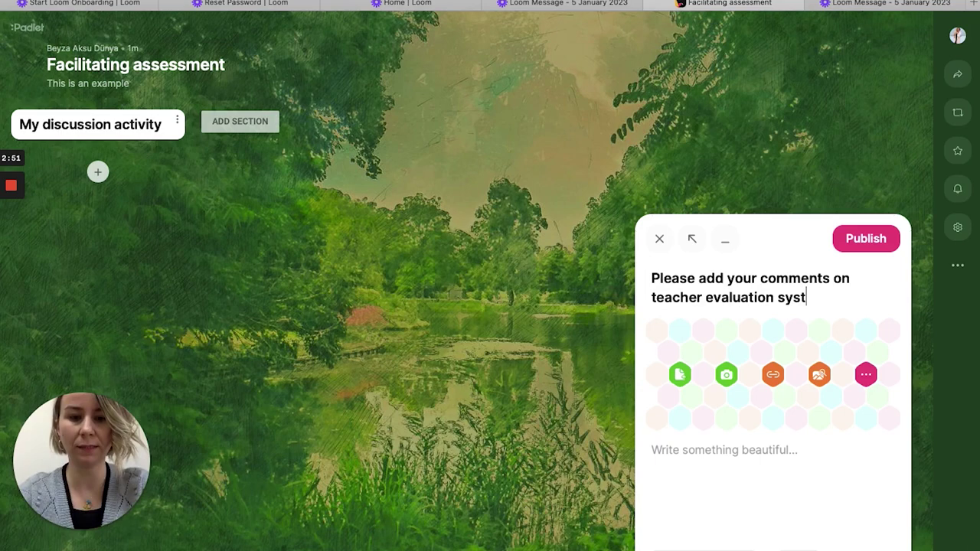
type("em in the W")
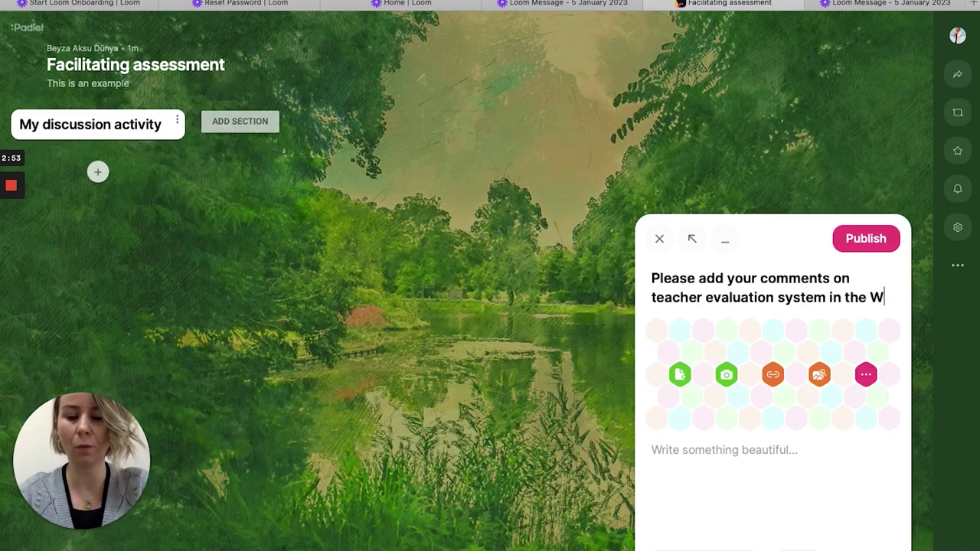
type("orld")
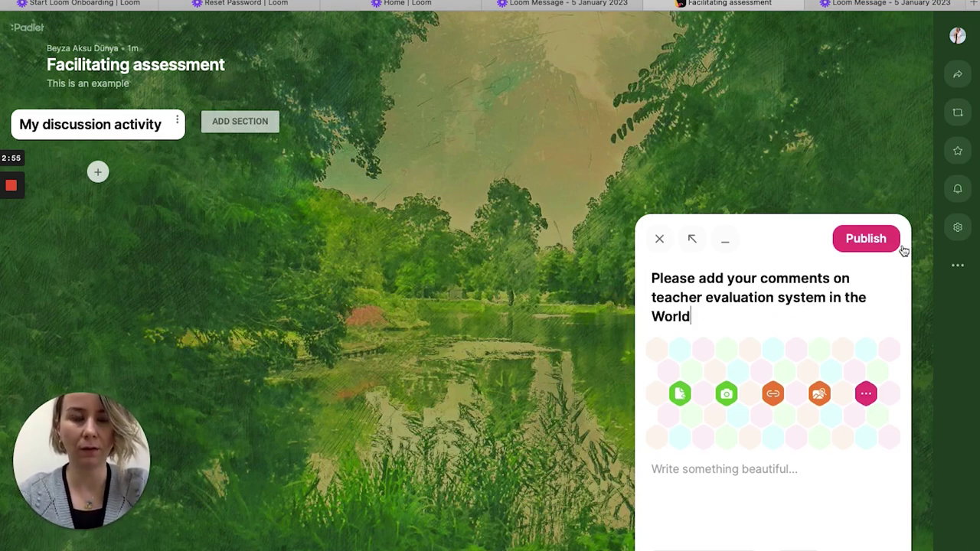
Step: Publish the post and open the BRIDGES MOOC SLIDE 2 presentation
left_click(869, 242)
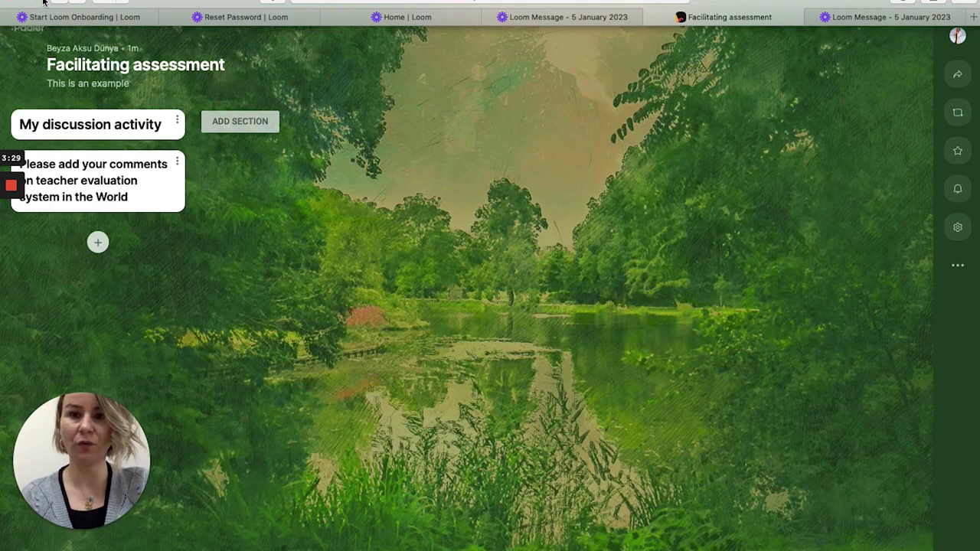
mouse_move(42, 3)
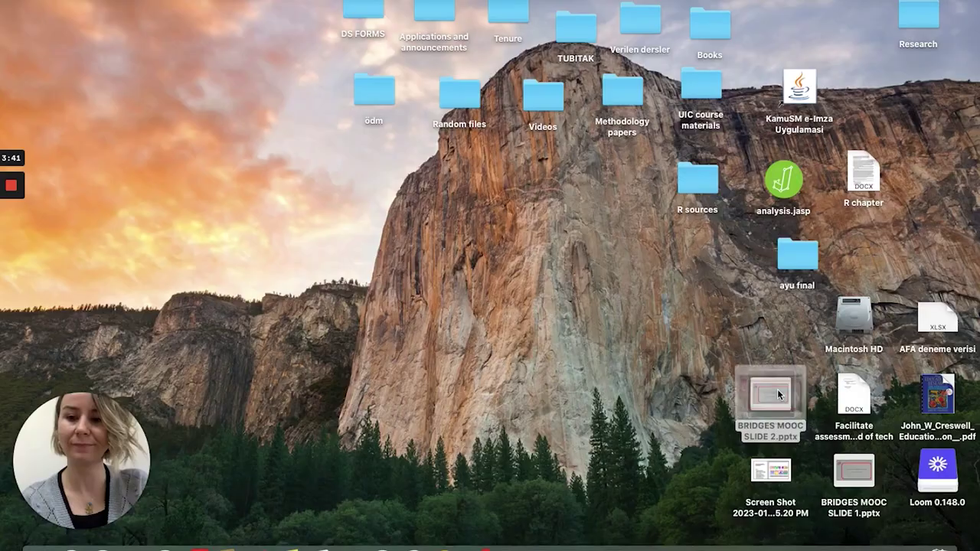
double_click(778, 394)
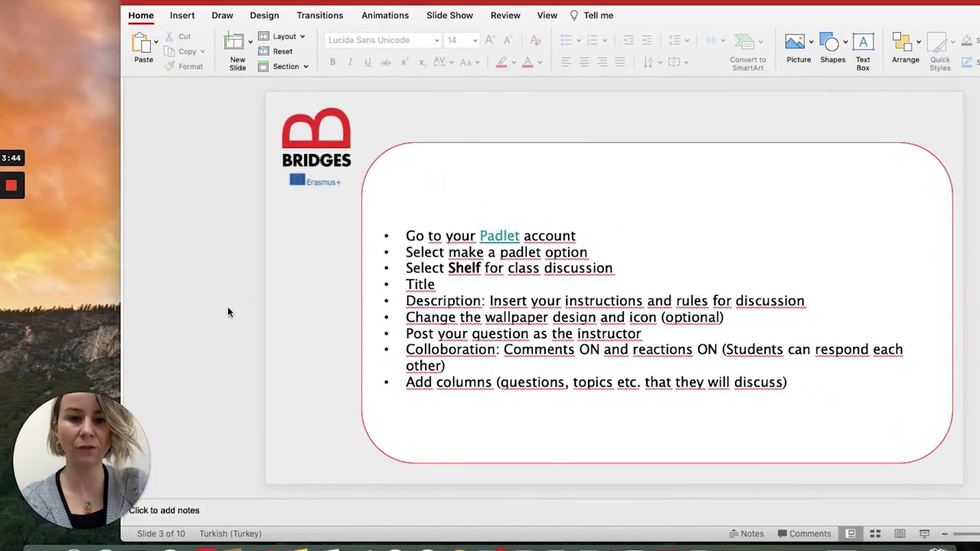
Step: Show slide 4, the Question 1 quiz, as a full-screen slide show
scroll(227, 312, "down", 1)
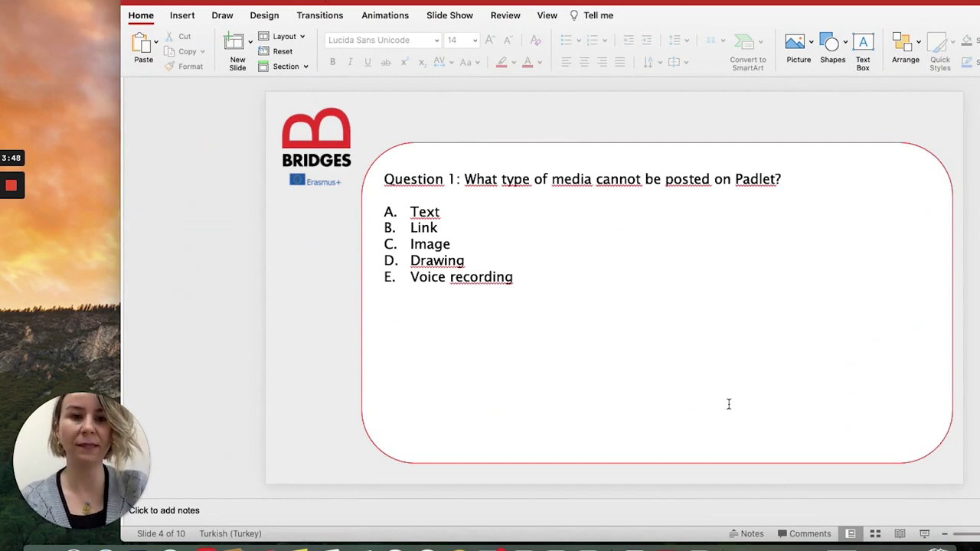
left_click(923, 536)
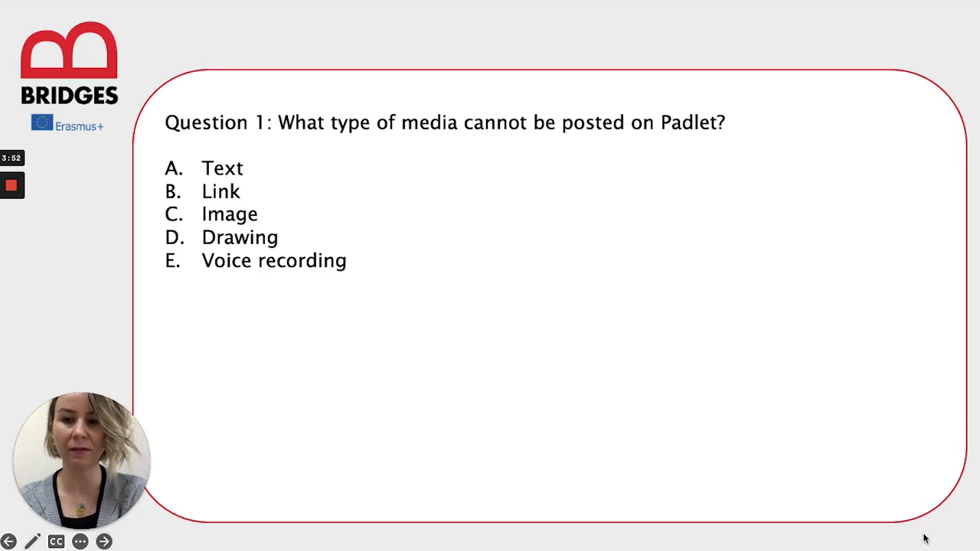